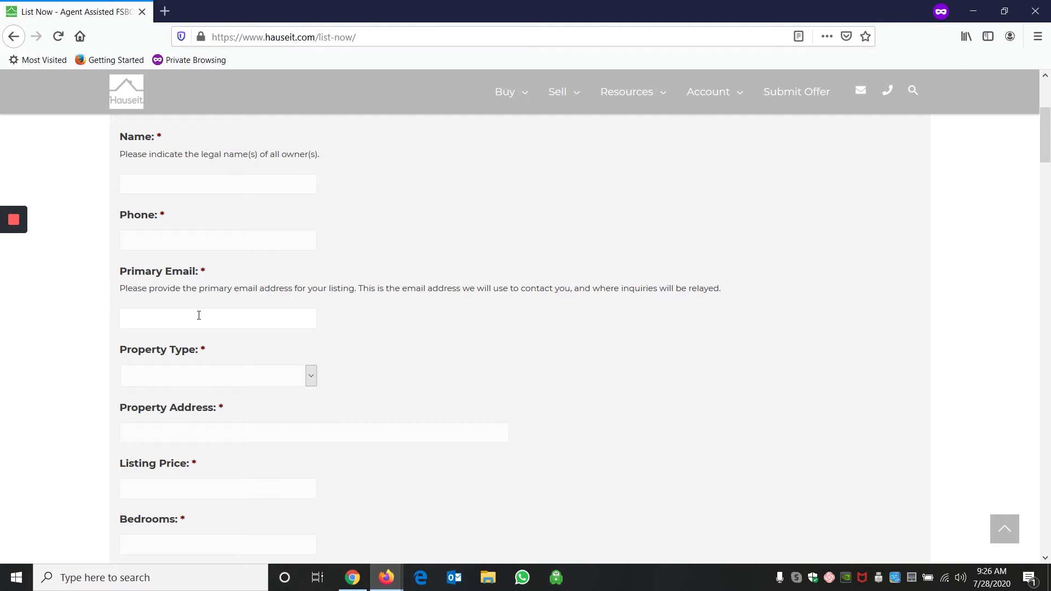
- Review the property type options and the address, listing price, bedroom, bathroom and total room count fields of the listing form
{"action": "scroll", "coordinate": [199, 315], "scroll_direction": "down", "scroll_amount": 2}
{"action": "left_click", "coordinate": [304, 304]}
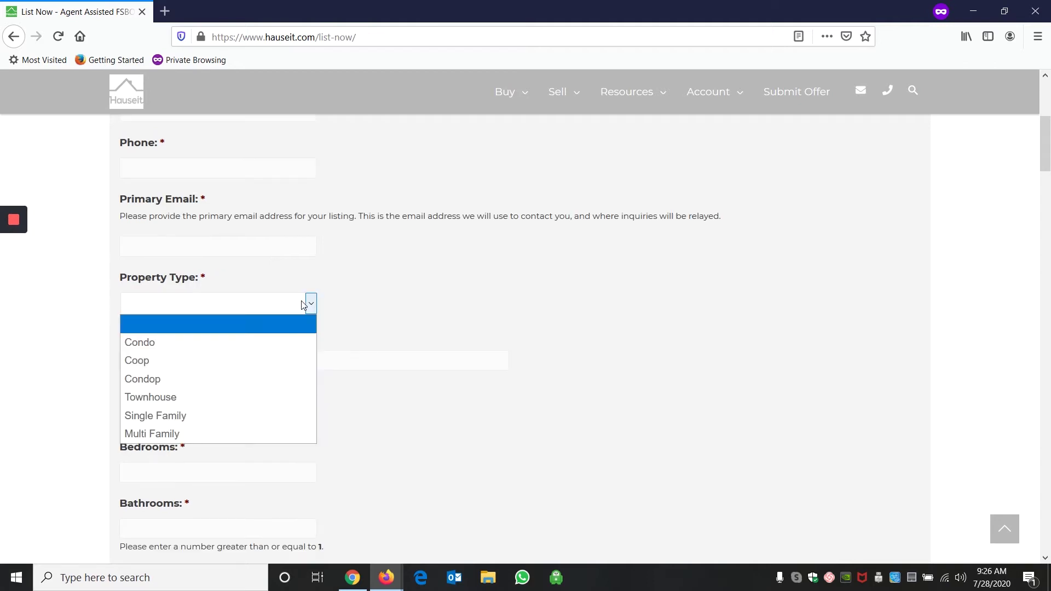
{"action": "scroll", "coordinate": [196, 217], "scroll_direction": "down", "scroll_amount": 4}
{"action": "left_click", "coordinate": [196, 217]}
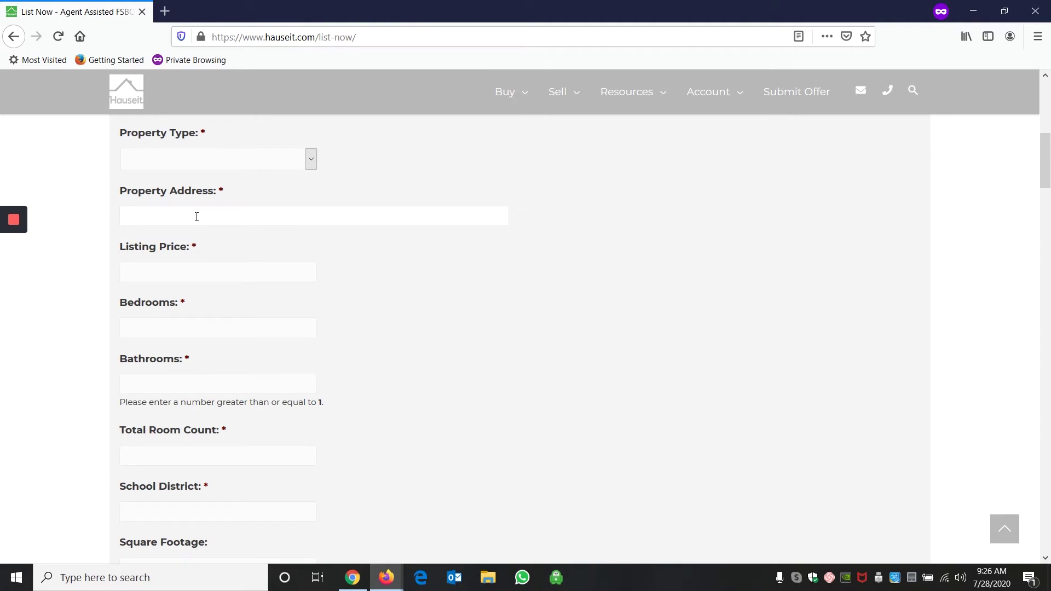
{"action": "scroll", "coordinate": [196, 217], "scroll_direction": "down", "scroll_amount": 2}
{"action": "left_click", "coordinate": [316, 194]}
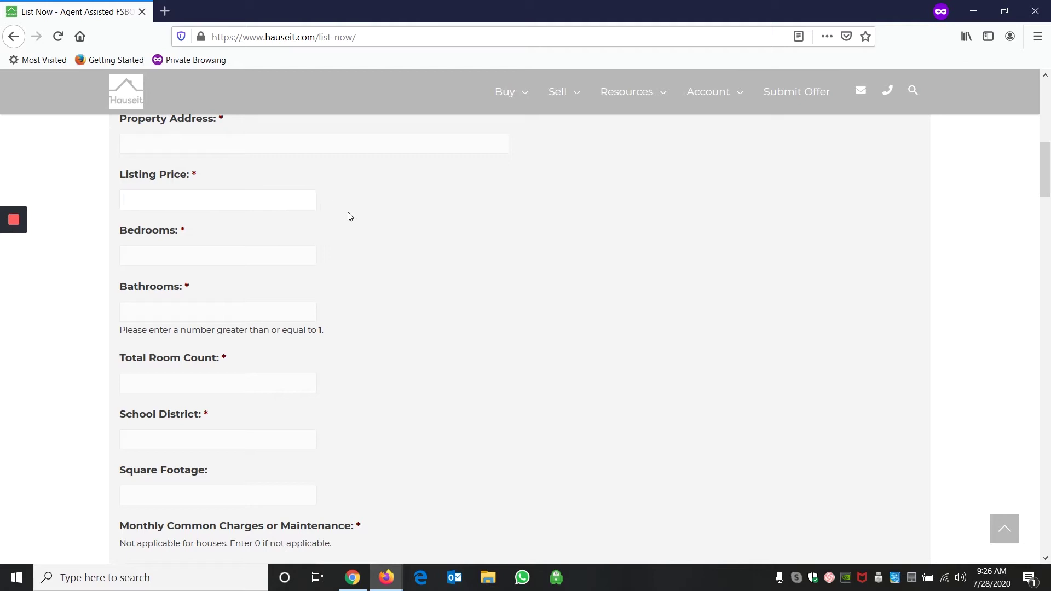
{"action": "left_click", "coordinate": [266, 257]}
{"action": "scroll", "coordinate": [230, 287], "scroll_direction": "down", "scroll_amount": 2}
{"action": "left_click", "coordinate": [242, 236]}
{"action": "scroll", "coordinate": [329, 295], "scroll_direction": "up", "scroll_amount": 1}
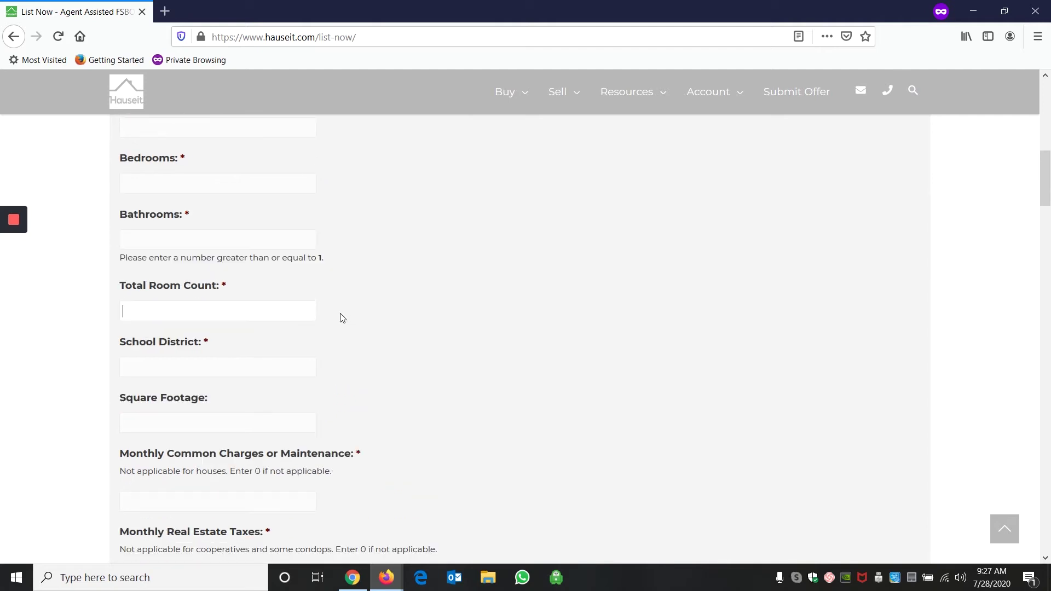
- Examine the form fields from school district and square footage through monthly charges, real estate taxes, A/C units and property description
{"action": "scroll", "coordinate": [255, 311], "scroll_direction": "down", "scroll_amount": 1}
{"action": "left_click", "coordinate": [162, 293]}
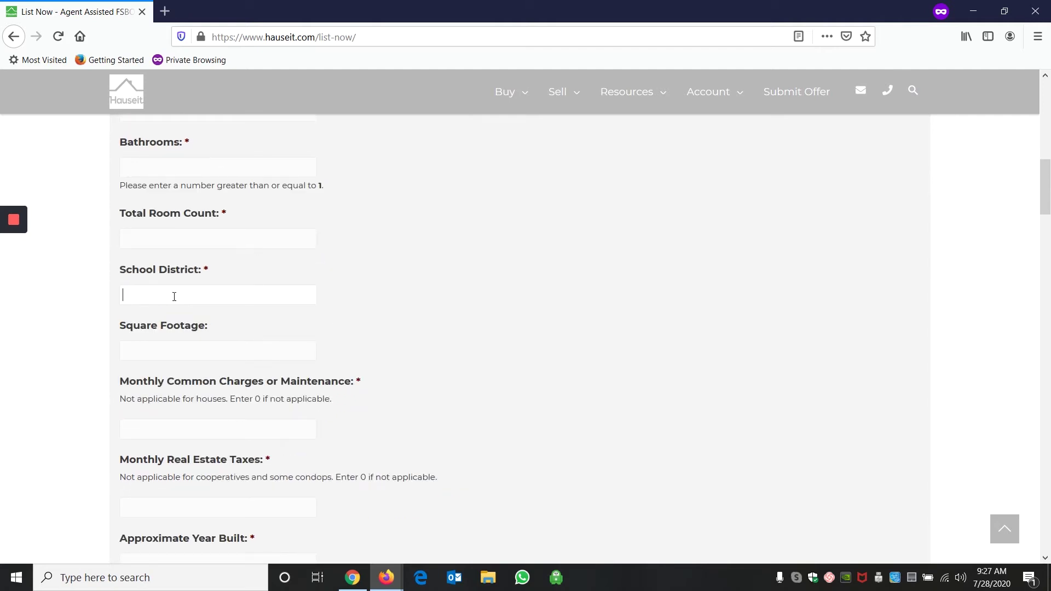
{"action": "left_click", "coordinate": [175, 351]}
{"action": "scroll", "coordinate": [144, 353], "scroll_direction": "down", "scroll_amount": 2}
{"action": "left_click", "coordinate": [232, 360]}
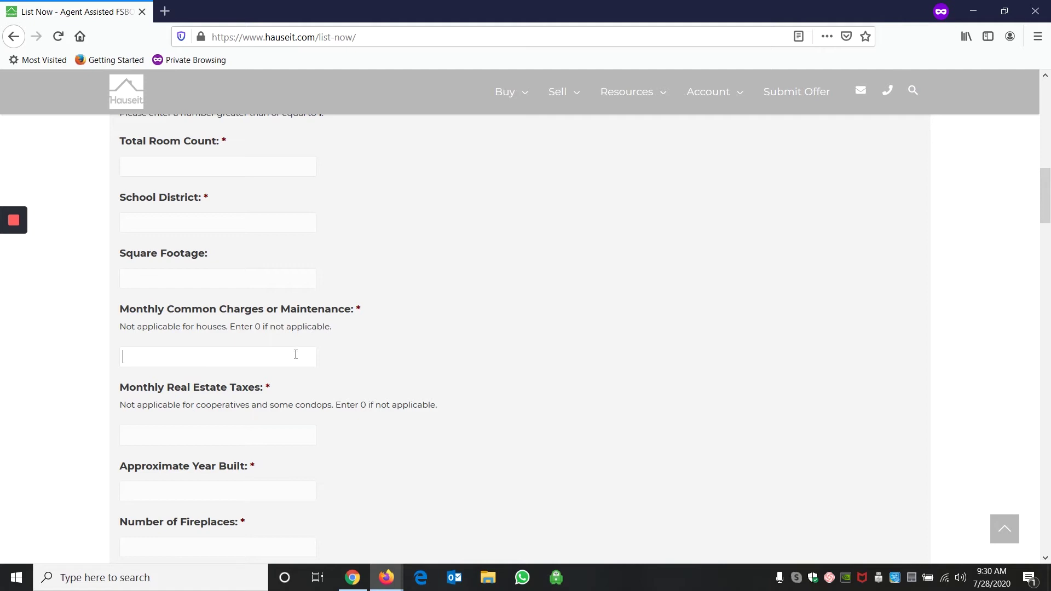
{"action": "scroll", "coordinate": [295, 354], "scroll_direction": "down", "scroll_amount": 3}
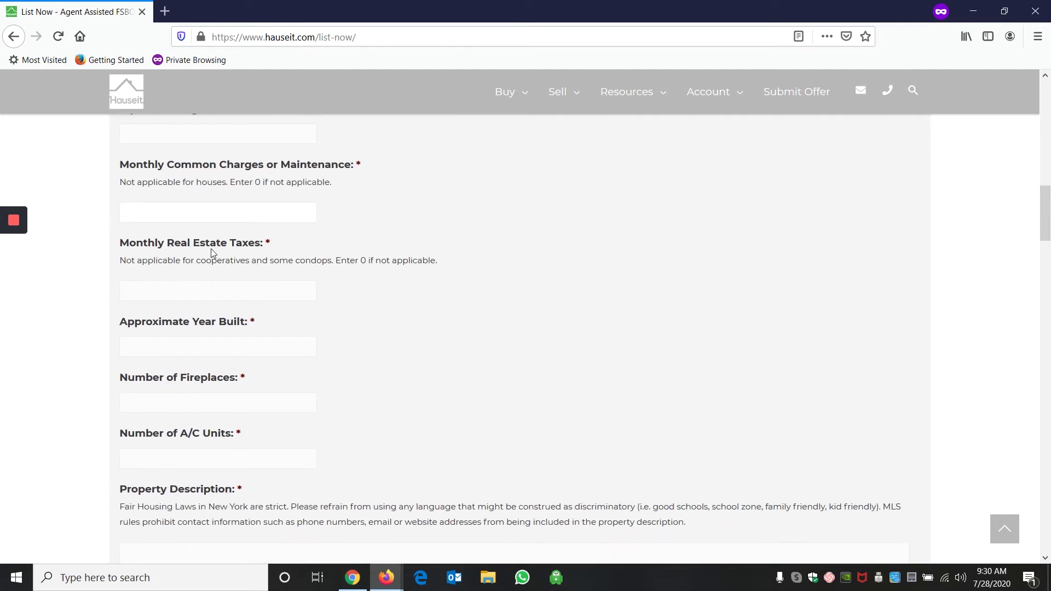
{"action": "left_click", "coordinate": [224, 293]}
{"action": "left_click", "coordinate": [243, 289]}
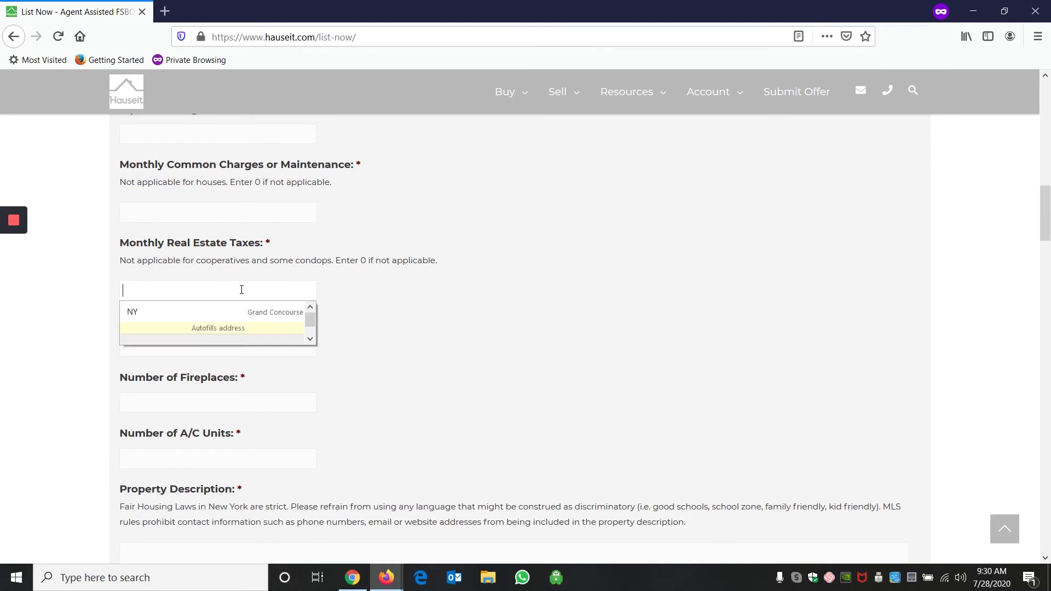
{"action": "scroll", "coordinate": [328, 290], "scroll_direction": "down", "scroll_amount": 1}
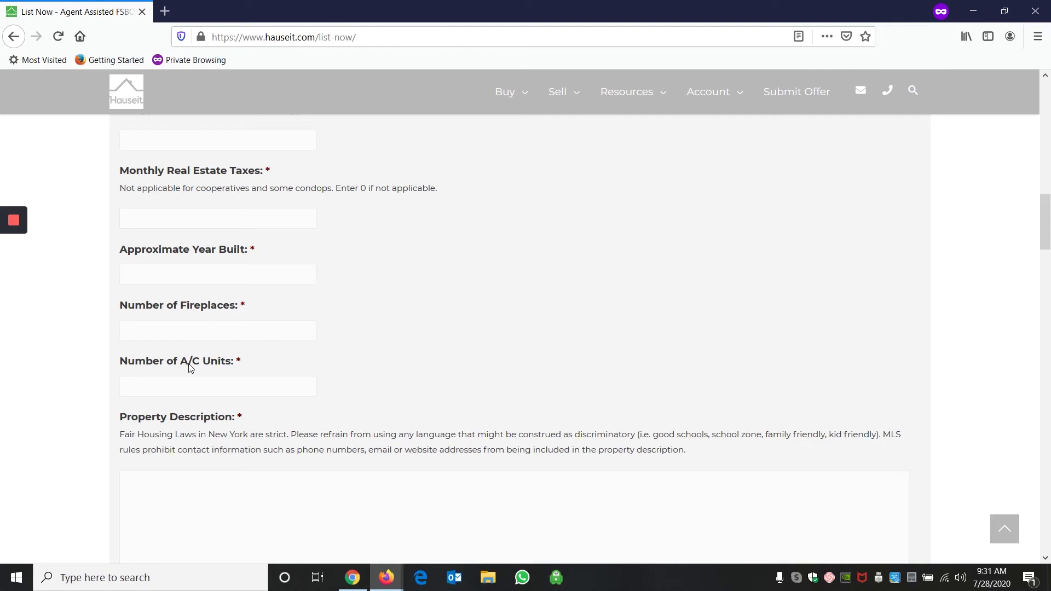
{"action": "scroll", "coordinate": [470, 381], "scroll_direction": "down", "scroll_amount": 3}
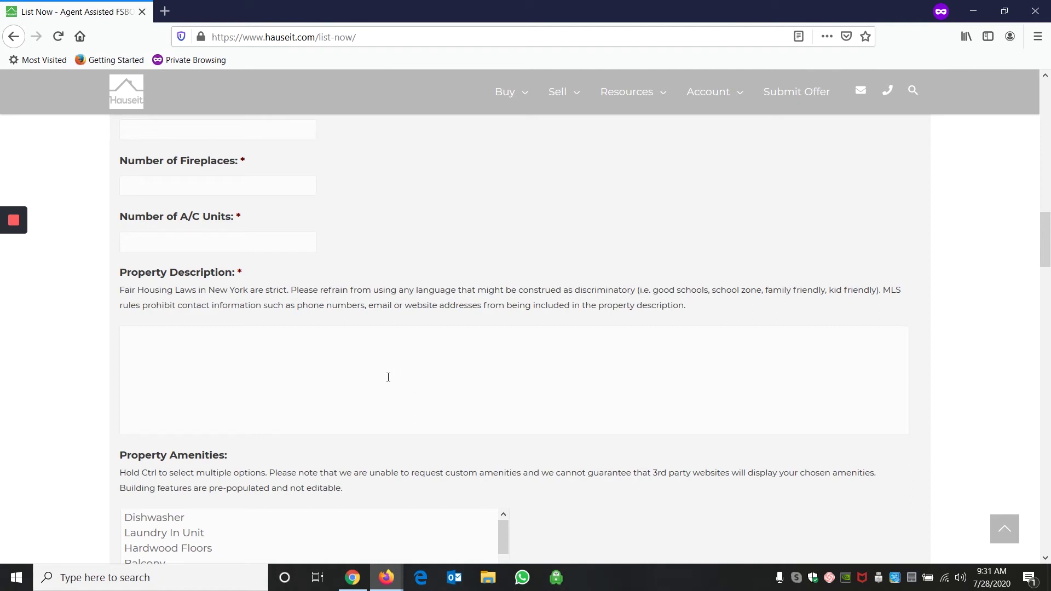
- Select both Balcony and Hardwood Floors as property amenities
{"action": "scroll", "coordinate": [389, 378], "scroll_direction": "down", "scroll_amount": 3}
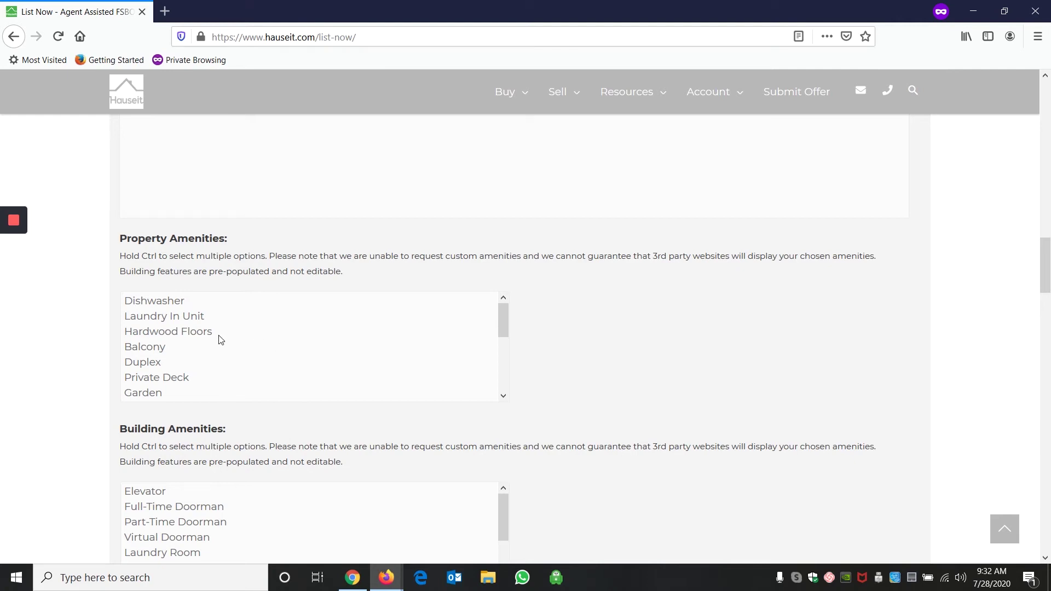
{"action": "left_click", "coordinate": [141, 345]}
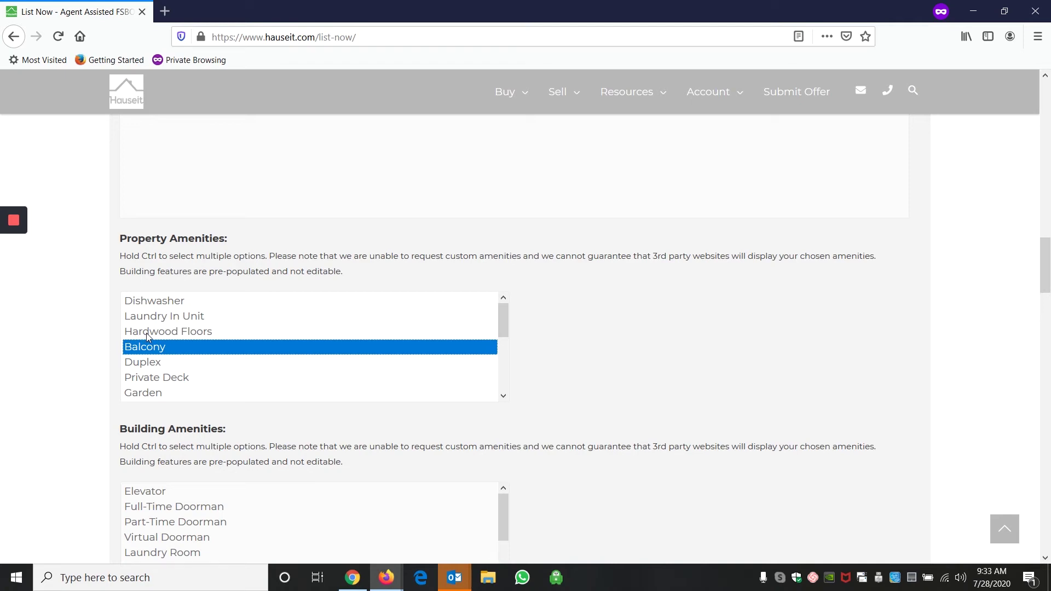
{"action": "left_click", "coordinate": [148, 333], "text": "ctrl"}
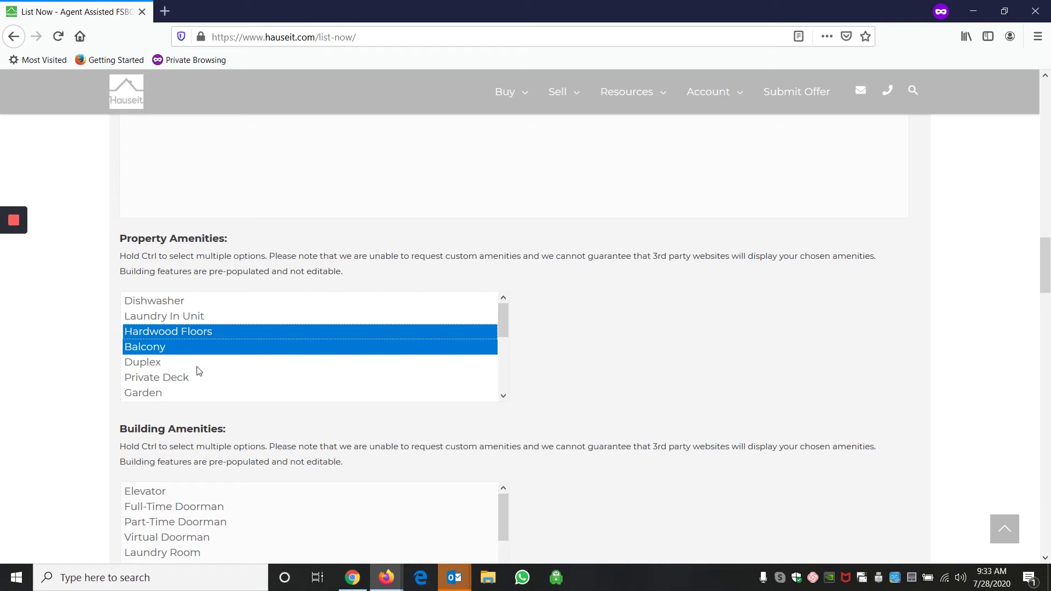
- Review the building amenities and the available choices for unit view, living room direction, unit exposure and unit condition
{"action": "scroll", "coordinate": [202, 378], "scroll_direction": "down", "scroll_amount": 2}
{"action": "left_click", "coordinate": [192, 523]}
{"action": "left_click", "coordinate": [217, 214]}
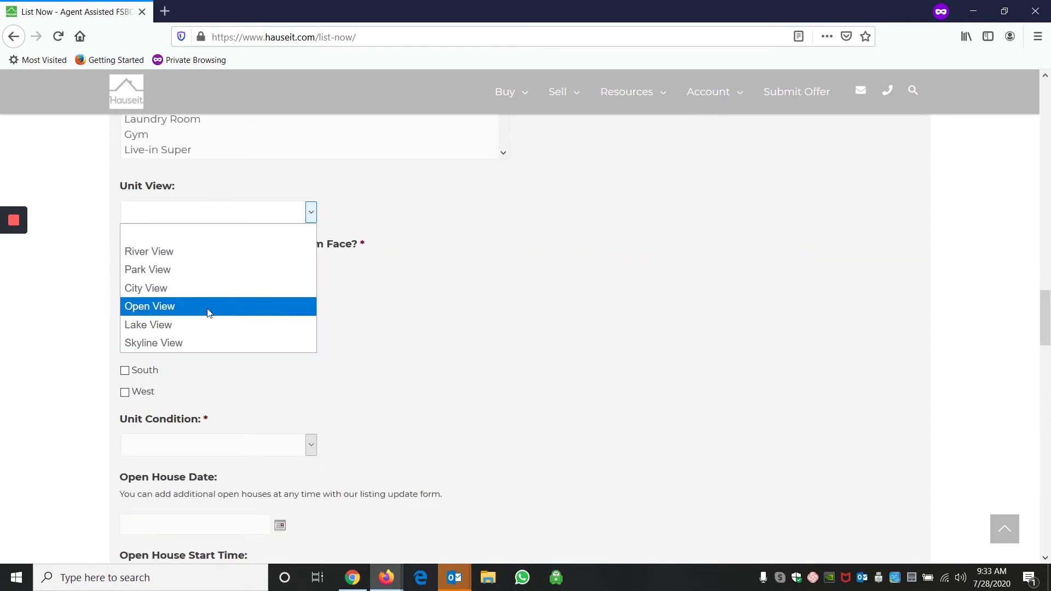
{"action": "left_click", "coordinate": [273, 268]}
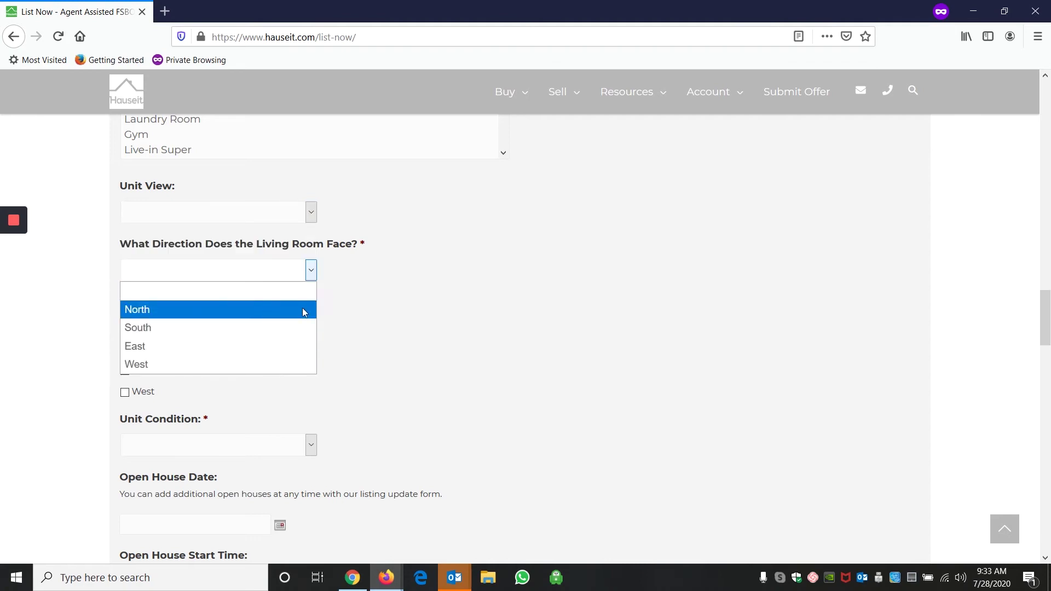
{"action": "left_click", "coordinate": [425, 310]}
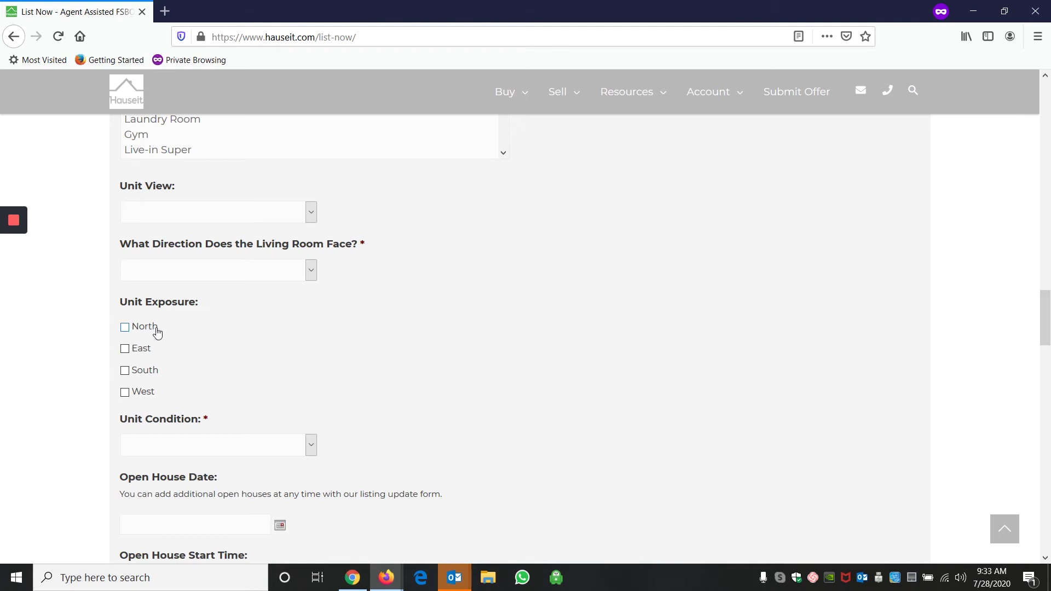
{"action": "scroll", "coordinate": [166, 367], "scroll_direction": "down", "scroll_amount": 3}
{"action": "left_click", "coordinate": [239, 303]}
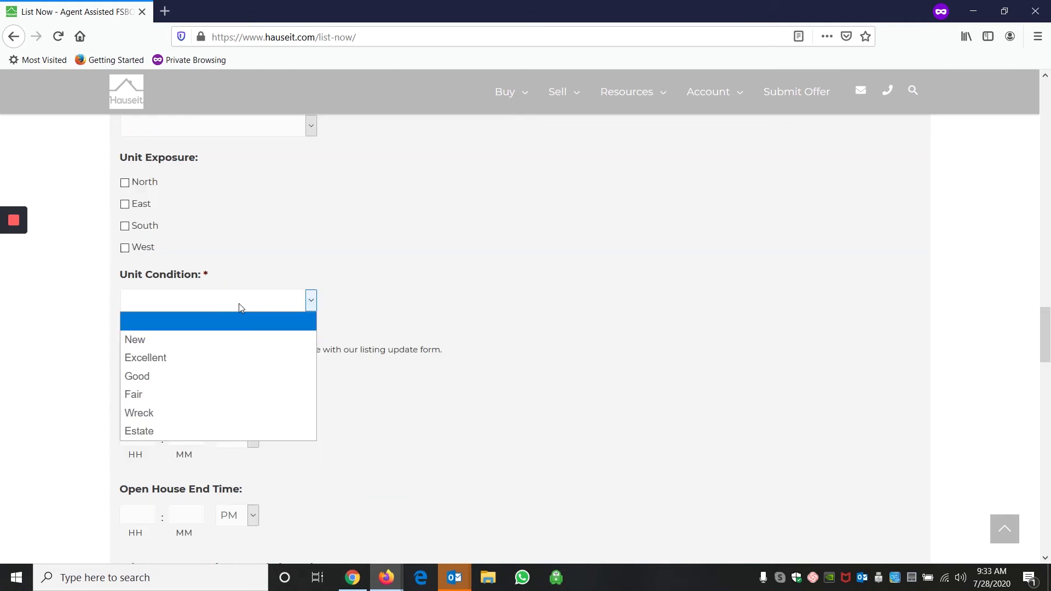
{"action": "left_click", "coordinate": [238, 303]}
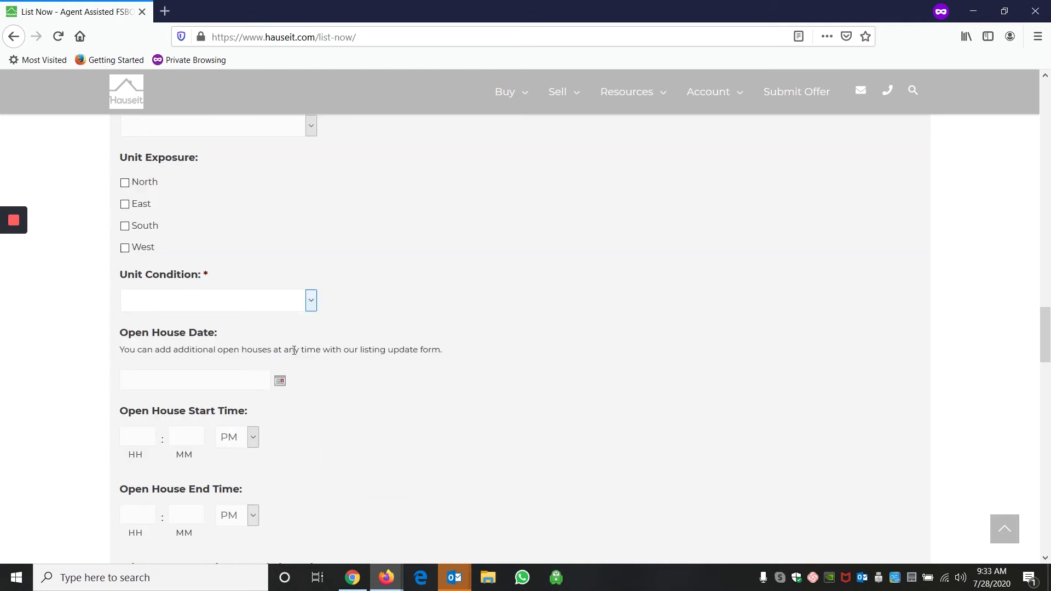
- Schedule the open house for 07/26/2020, starting at 12:00 PM and ending at 02:00 PM
{"action": "scroll", "coordinate": [236, 328], "scroll_direction": "down", "scroll_amount": 2}
{"action": "left_click", "coordinate": [280, 309]}
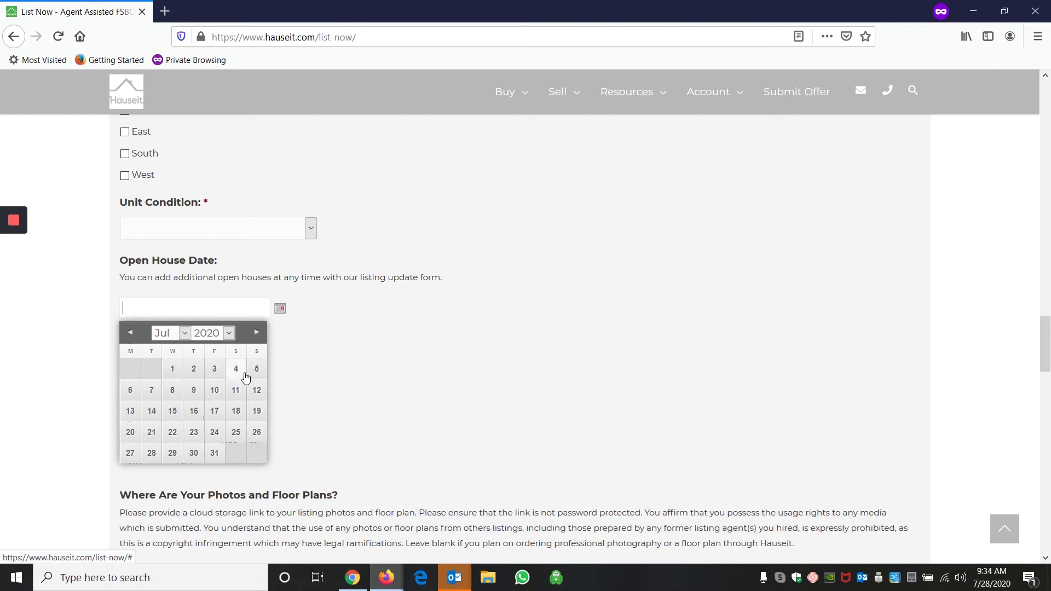
{"action": "left_click", "coordinate": [257, 432]}
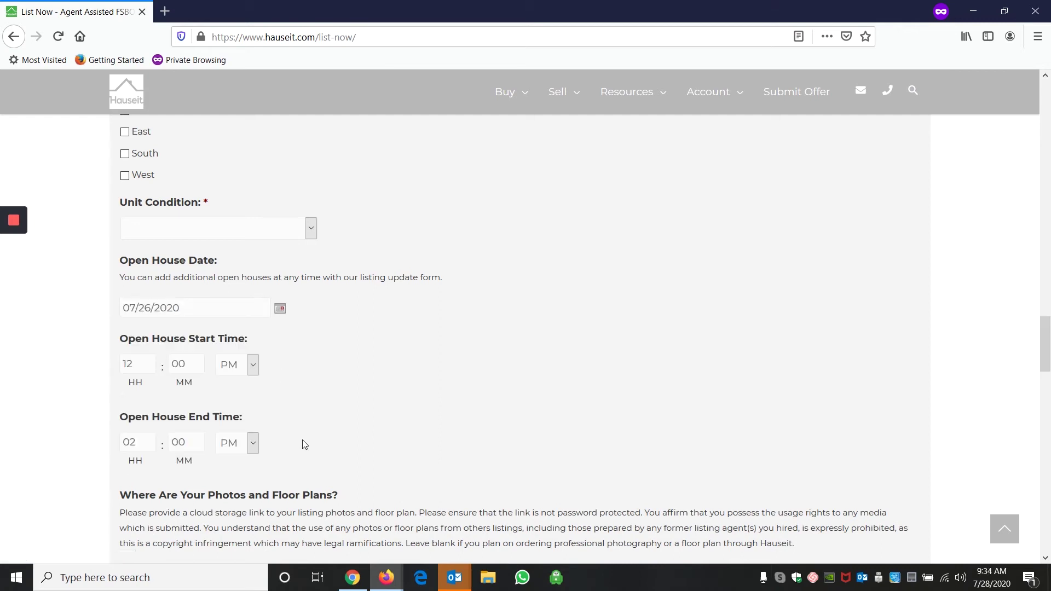
{"action": "scroll", "coordinate": [304, 445], "scroll_direction": "down", "scroll_amount": 1}
{"action": "scroll", "coordinate": [304, 445], "scroll_direction": "down", "scroll_amount": 1}
{"action": "left_click_drag", "start_coordinate": [120, 207], "coordinate": [156, 205]}
{"action": "left_click", "coordinate": [157, 205]}
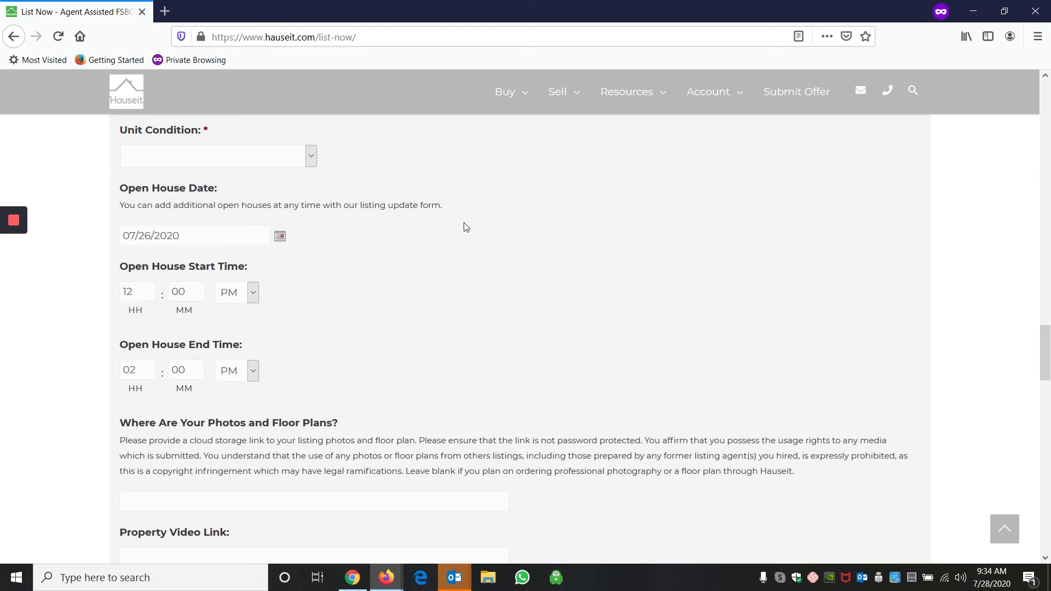
- Review the photo, video and 3D virtual tour link fields and the percentage choices offered to buyers' agents
{"action": "scroll", "coordinate": [277, 350], "scroll_direction": "down", "scroll_amount": 3}
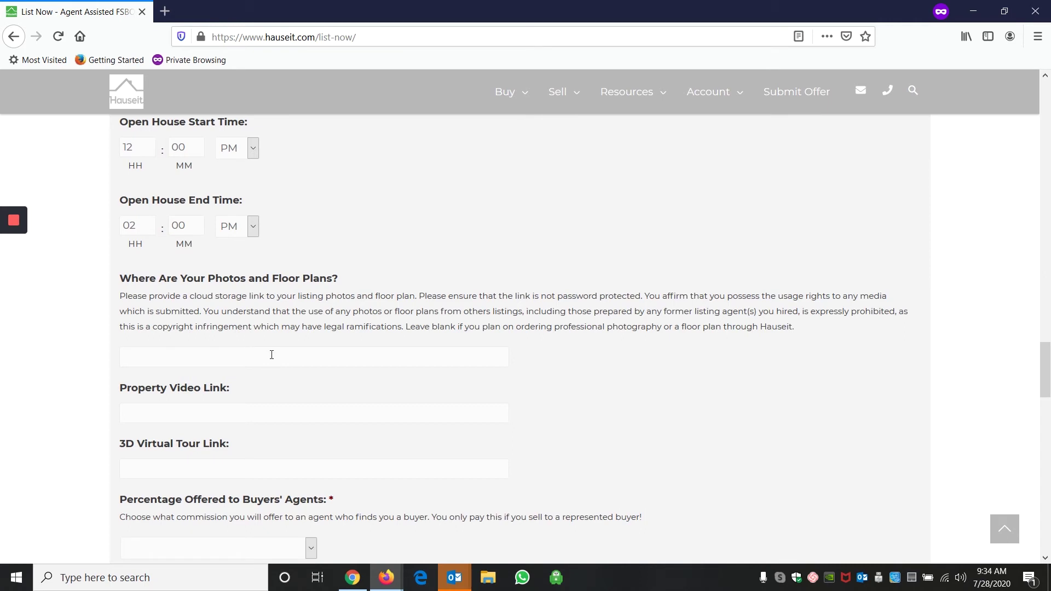
{"action": "left_click", "coordinate": [265, 358]}
{"action": "scroll", "coordinate": [331, 277], "scroll_direction": "down", "scroll_amount": 2}
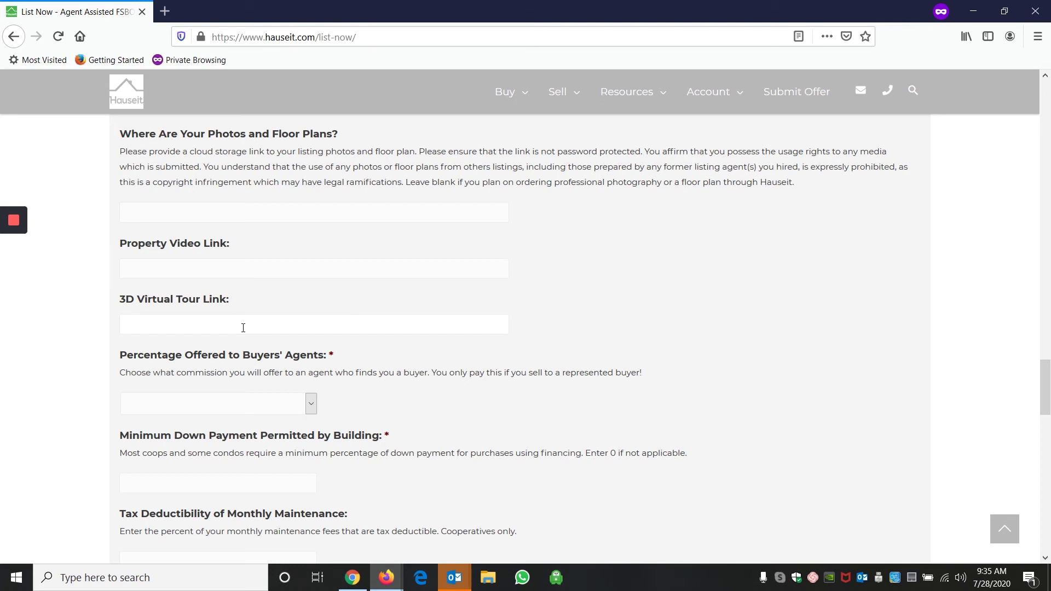
{"action": "scroll", "coordinate": [241, 346], "scroll_direction": "down", "scroll_amount": 2}
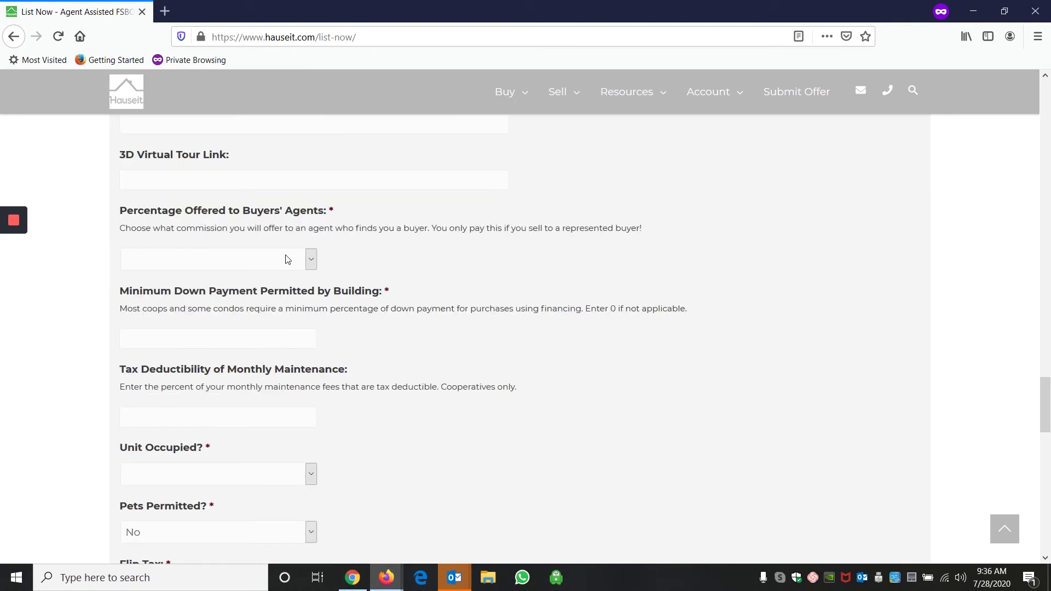
{"action": "left_click", "coordinate": [284, 262]}
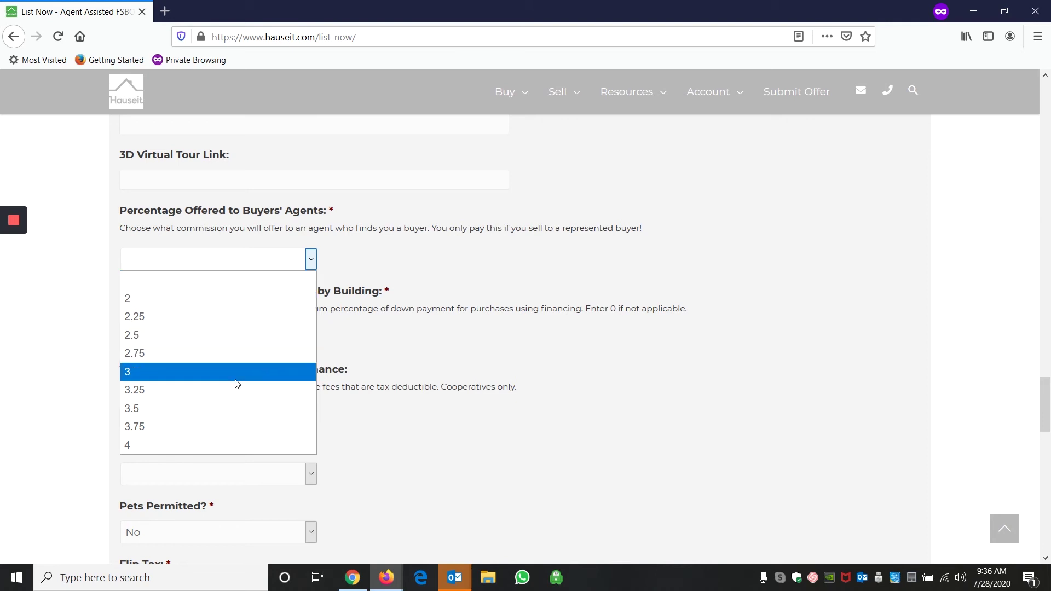
{"action": "scroll", "coordinate": [133, 271], "scroll_direction": "down", "scroll_amount": 2}
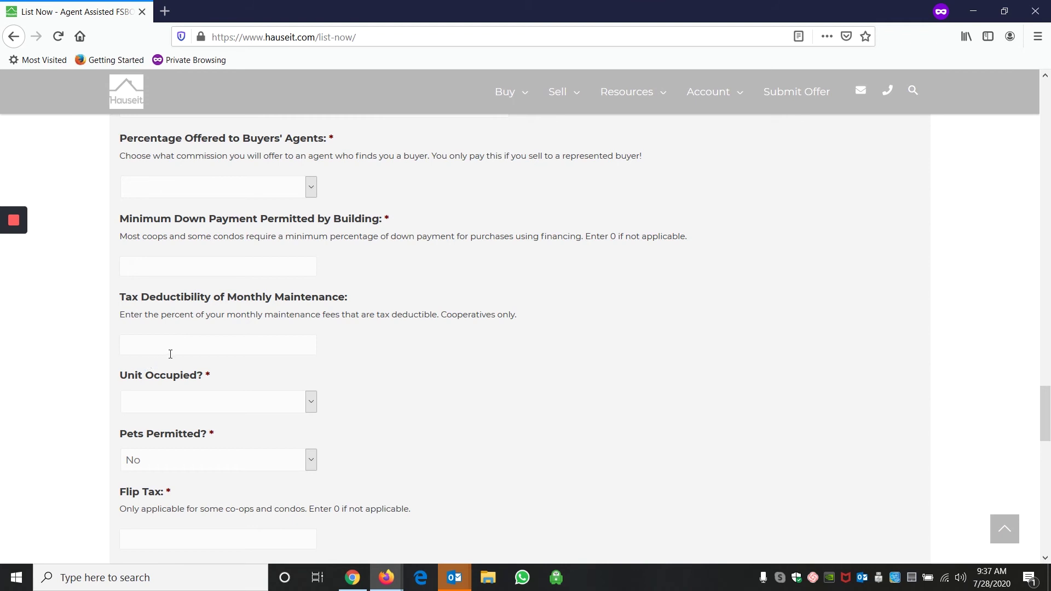
- Check the answer choices for whether the unit is occupied and whether pets are permitted
{"action": "scroll", "coordinate": [310, 199], "scroll_direction": "down", "scroll_amount": 3}
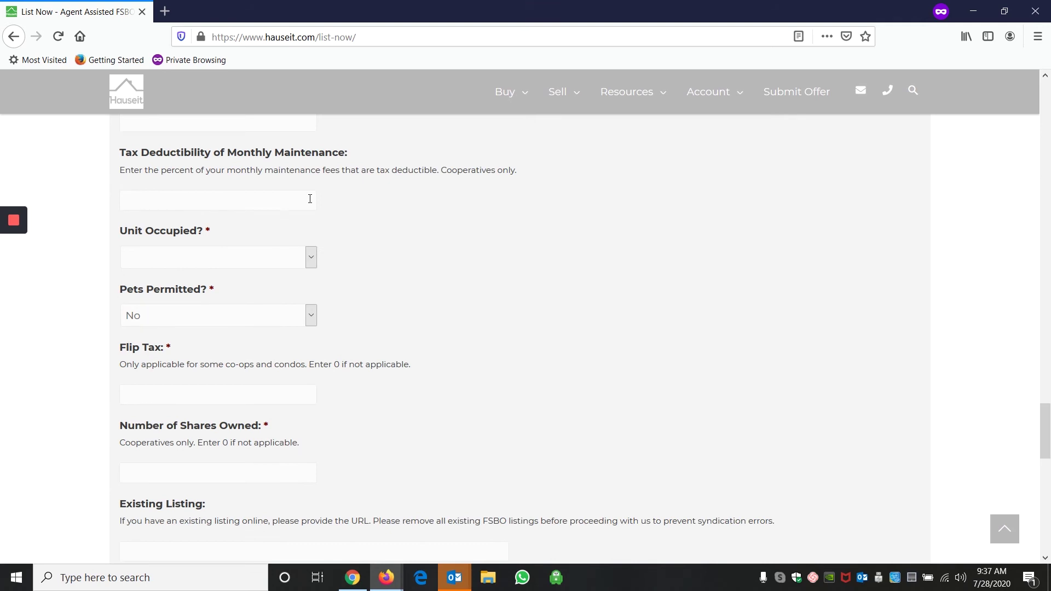
{"action": "left_click", "coordinate": [289, 257]}
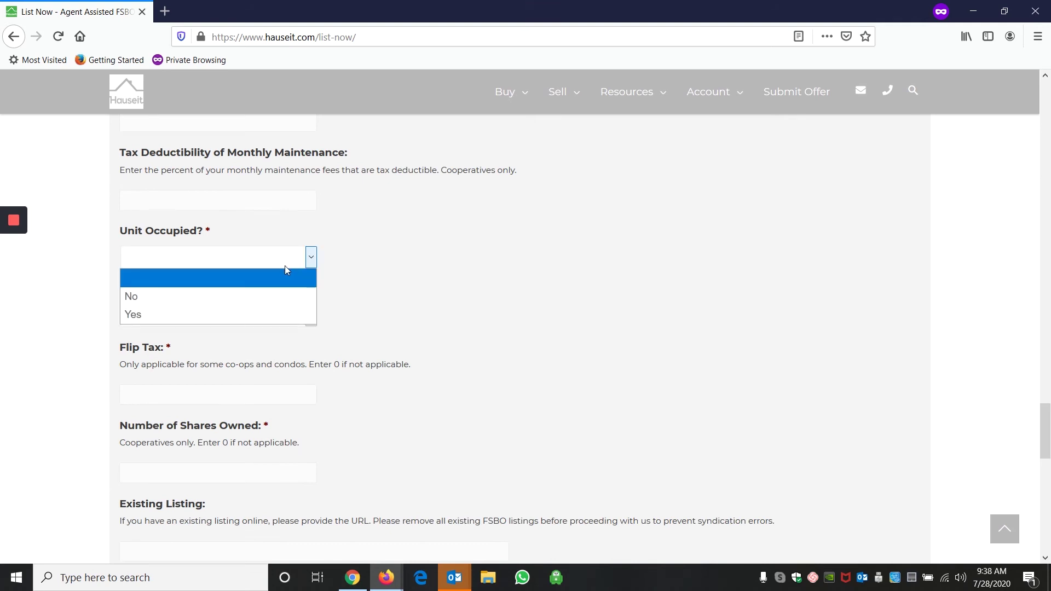
{"action": "left_click", "coordinate": [286, 268]}
{"action": "key", "text": "Tab"}
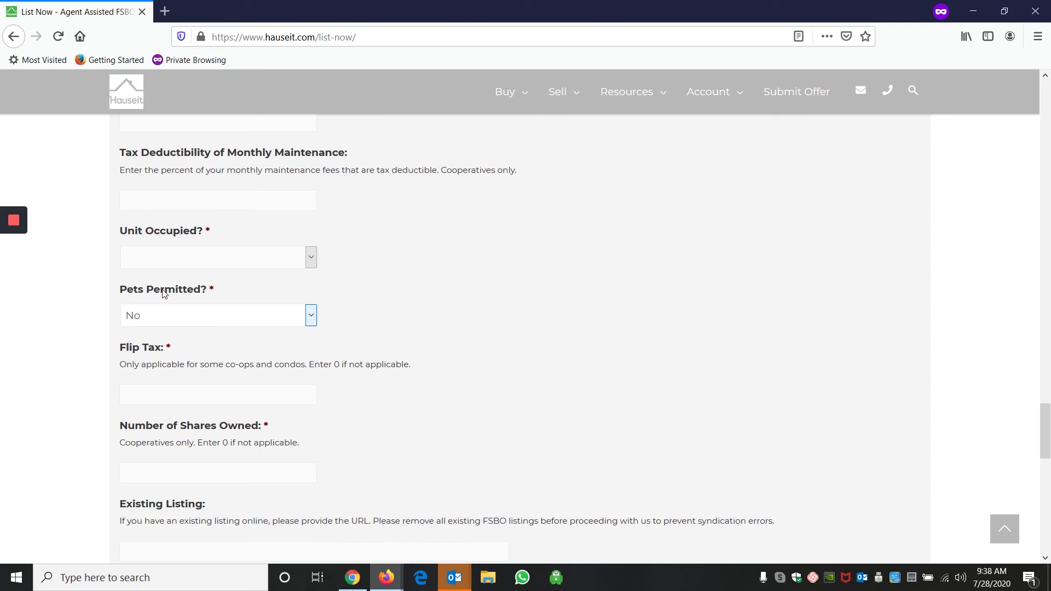
{"action": "left_click", "coordinate": [168, 321]}
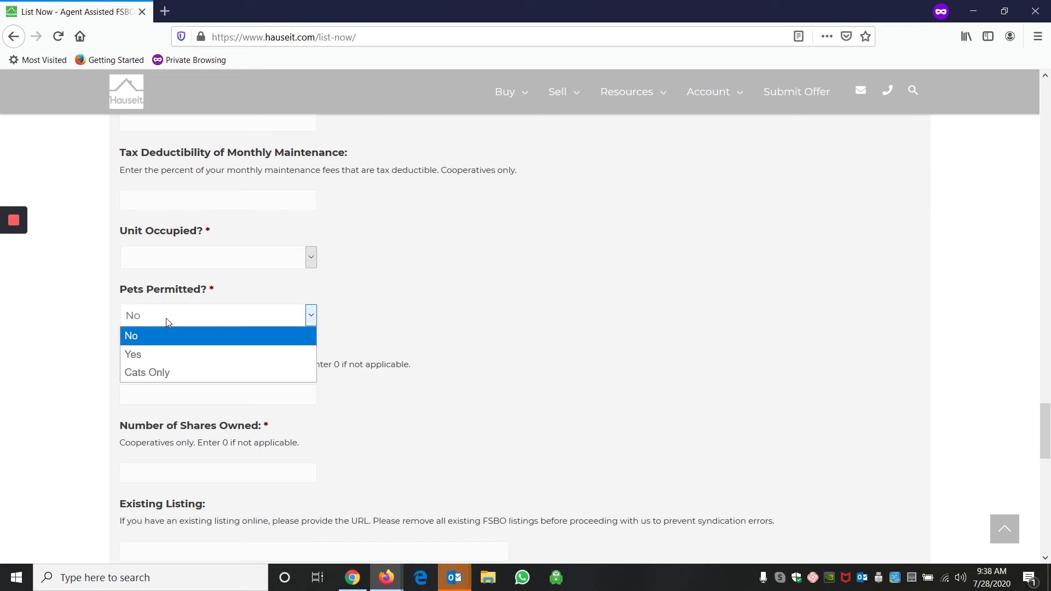
{"action": "scroll", "coordinate": [166, 318], "scroll_direction": "down", "scroll_amount": 3}
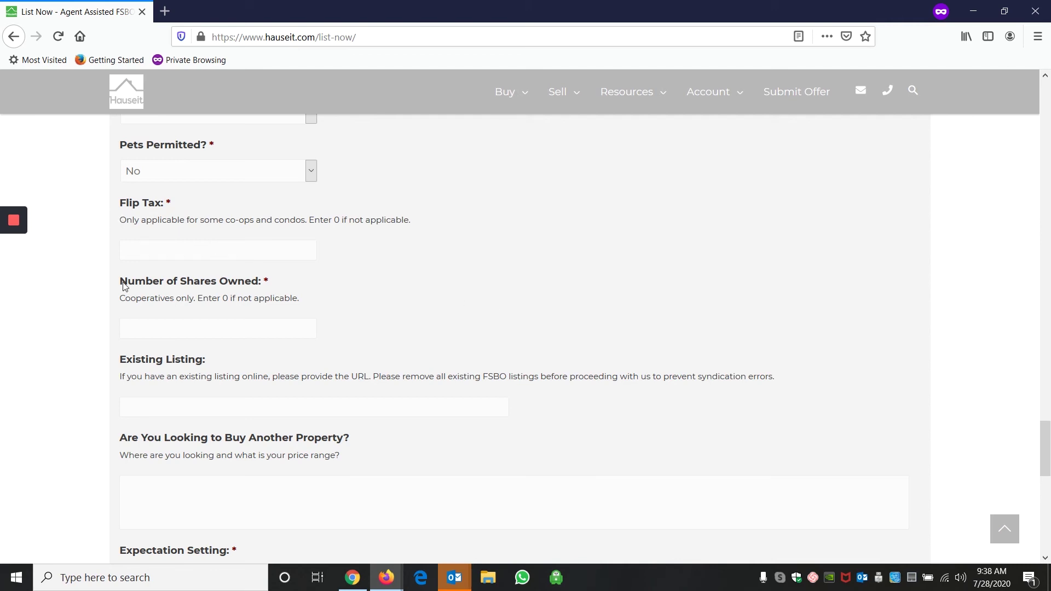
- Read the number of shares, existing listing, property purchase and expectation setting sections of the form
{"action": "left_click_drag", "start_coordinate": [121, 290], "coordinate": [262, 286]}
{"action": "scroll", "coordinate": [383, 339], "scroll_direction": "down", "scroll_amount": 3}
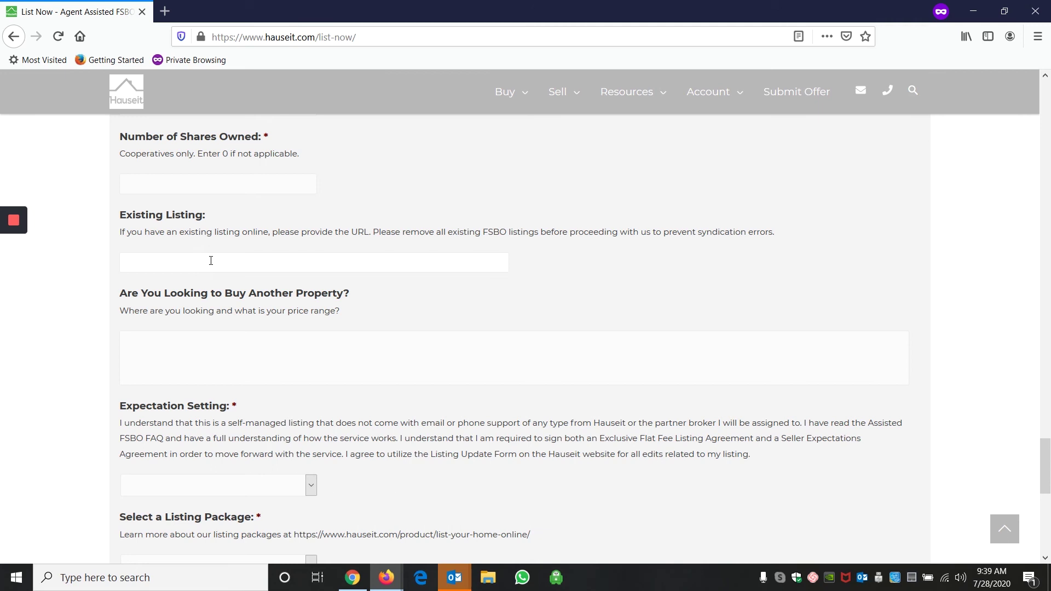
{"action": "scroll", "coordinate": [296, 356], "scroll_direction": "down", "scroll_amount": 2}
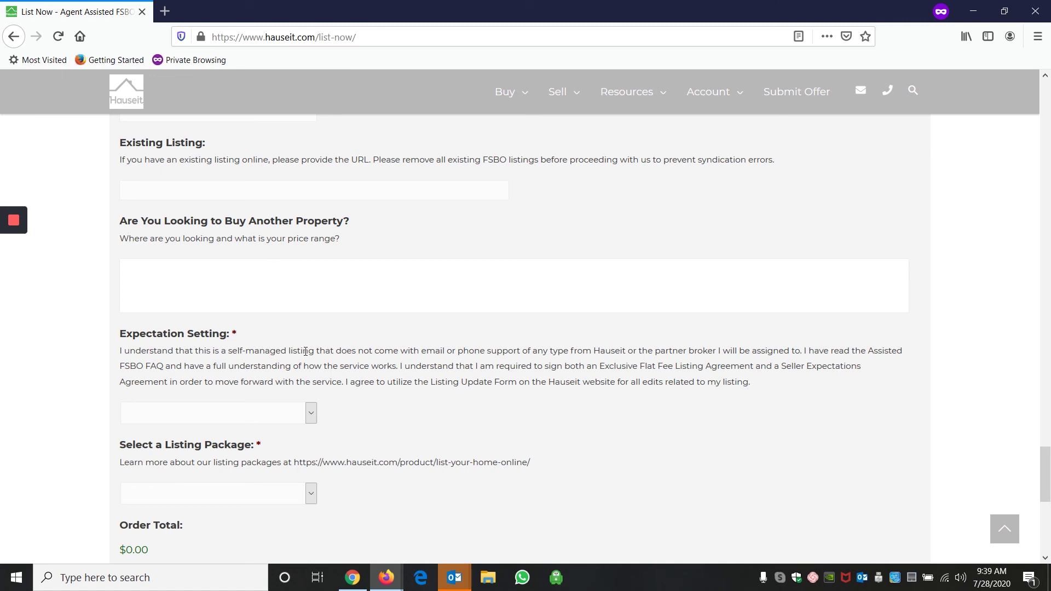
{"action": "left_click", "coordinate": [305, 352]}
{"action": "scroll", "coordinate": [340, 326], "scroll_direction": "down", "scroll_amount": 2}
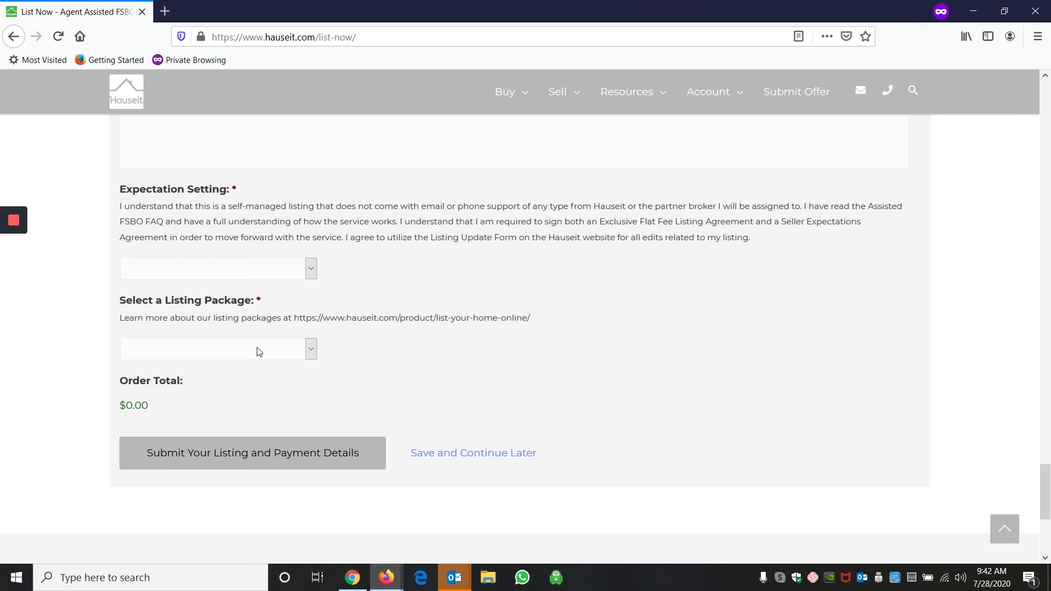
- Check the listing package choices, compare the agent-assisted FSBO plans in a separate browser tab, and return to the listing form
{"action": "left_click", "coordinate": [259, 351]}
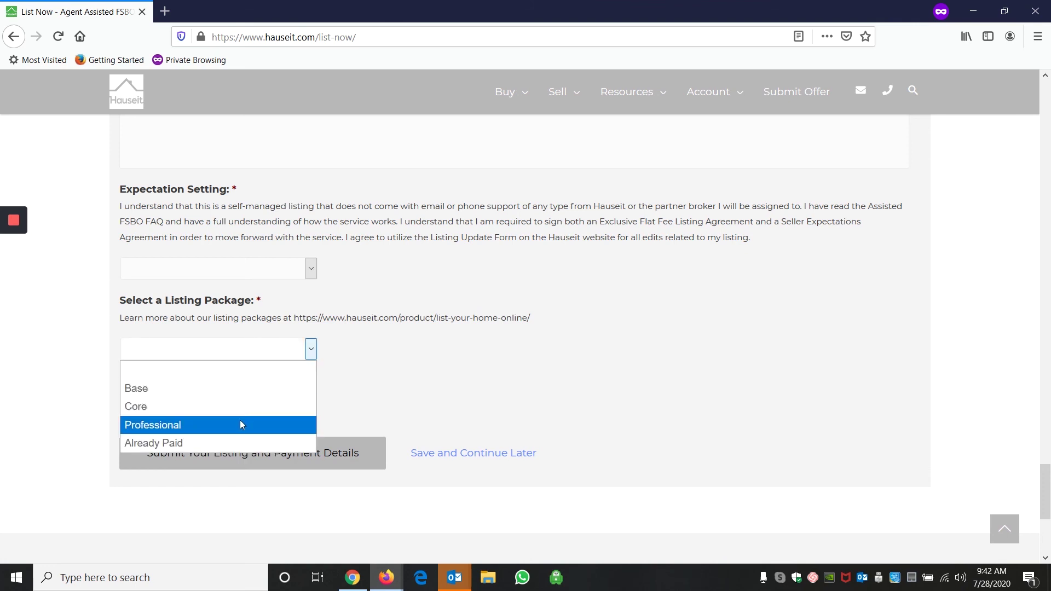
{"action": "left_click", "coordinate": [602, 355]}
{"action": "right_click", "coordinate": [602, 164]}
{"action": "key", "text": "t"}
{"action": "left_click", "coordinate": [249, 5]}
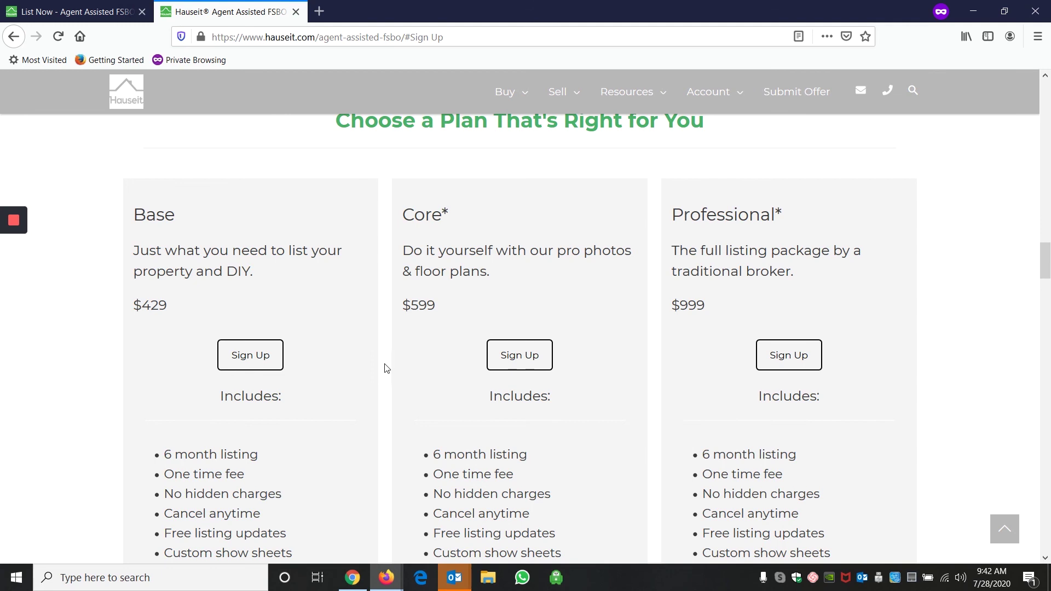
{"action": "scroll", "coordinate": [385, 368], "scroll_direction": "down", "scroll_amount": 3}
{"action": "key", "text": "ctrl+shift+Tab"}
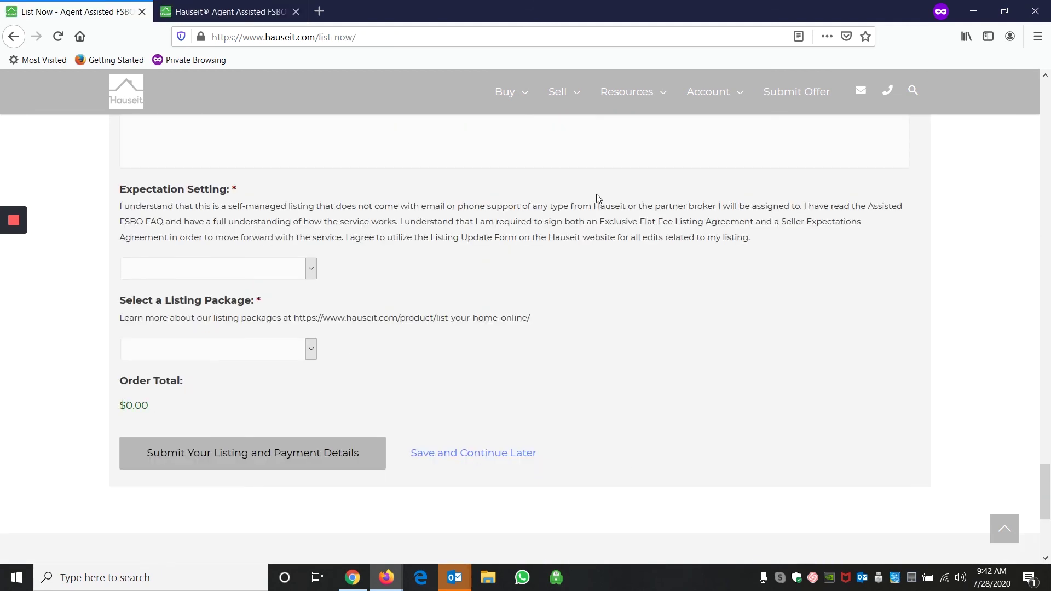
- Set the listing package to Already Paid
{"action": "mouse_move", "coordinate": [629, 141]}
{"action": "mouse_move", "coordinate": [632, 196]}
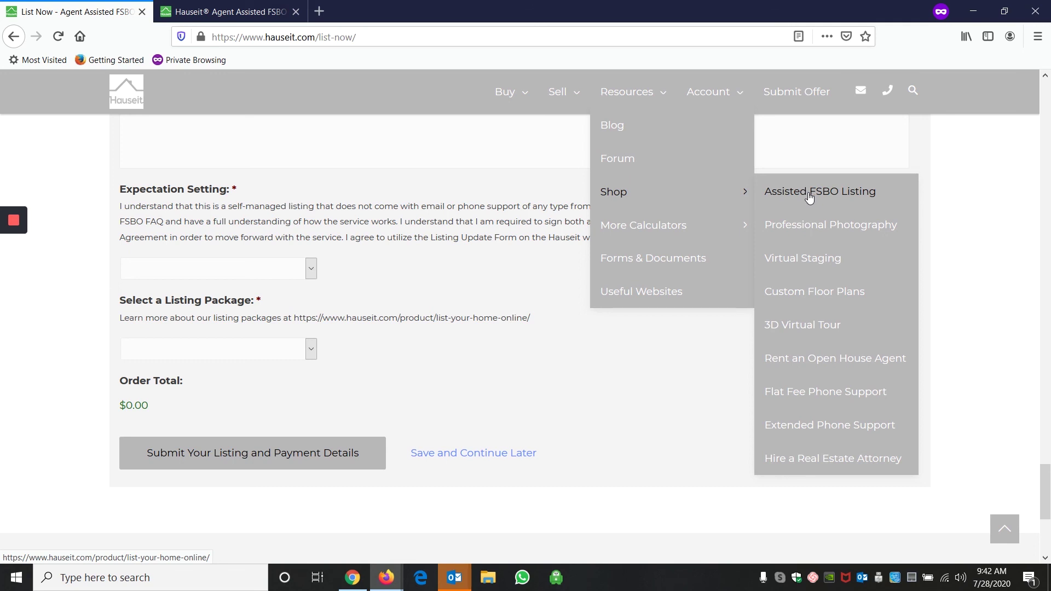
{"action": "left_click", "coordinate": [310, 350]}
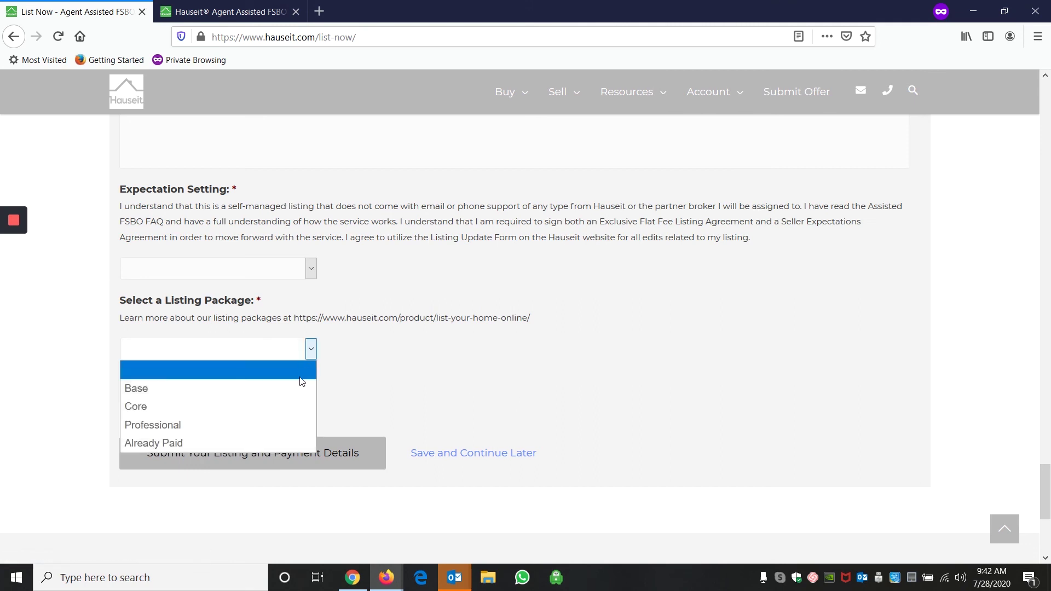
{"action": "left_click", "coordinate": [236, 445]}
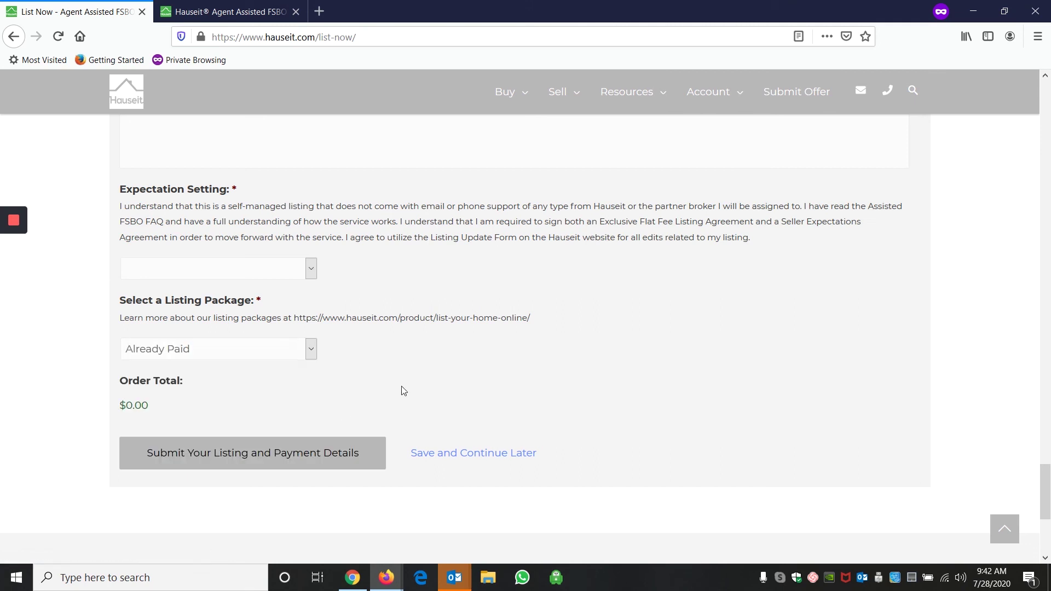